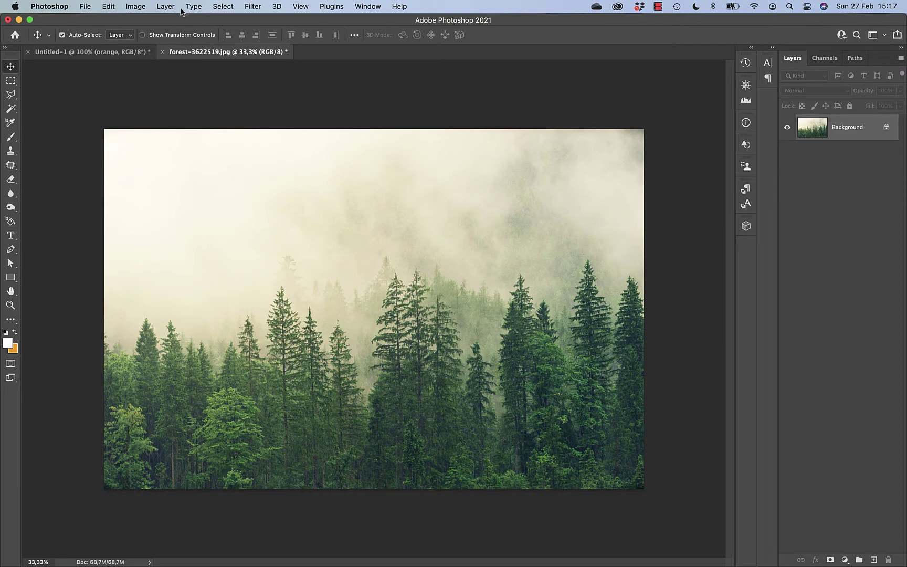
Convert the forest photo from RGB to CMYK colour mode, accepting the Coated FOGRA39 profile.
click(136, 7)
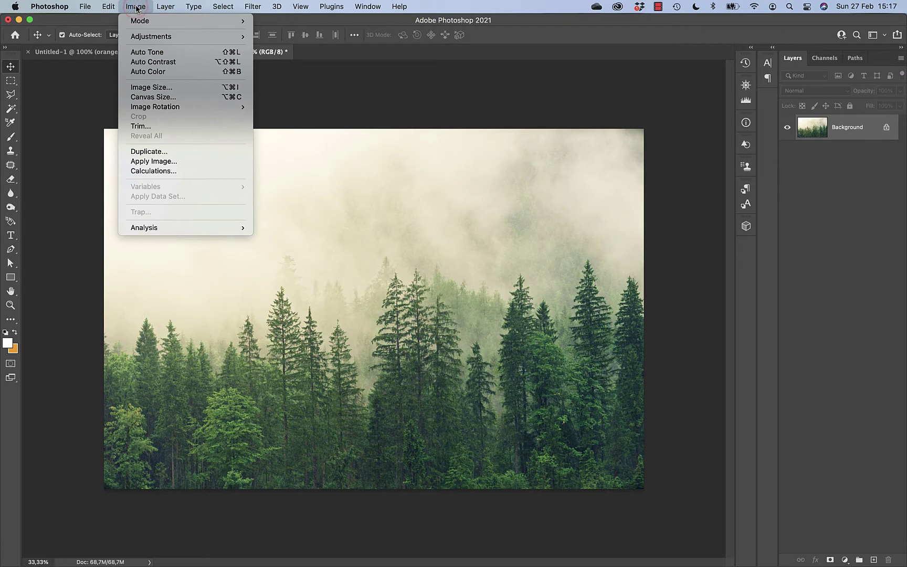
mouse_move(148, 23)
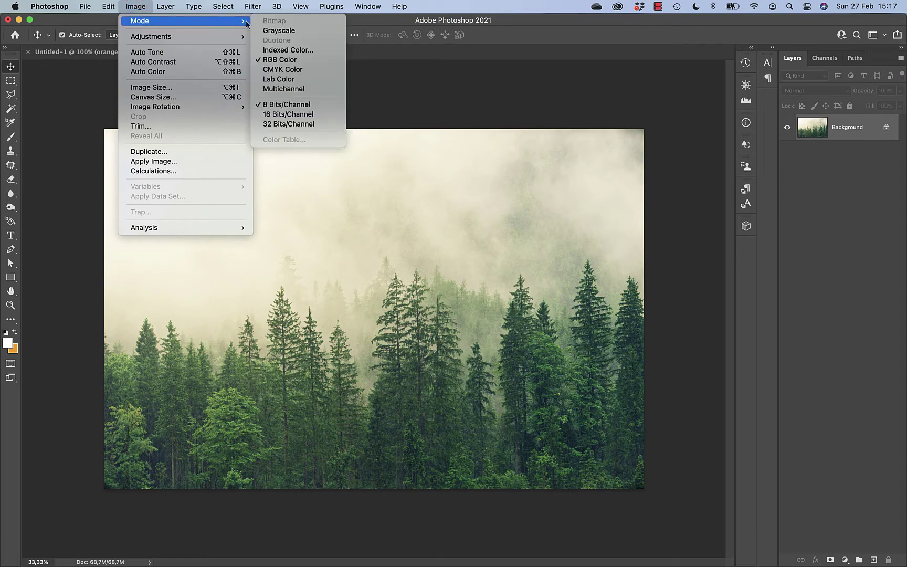
click(278, 69)
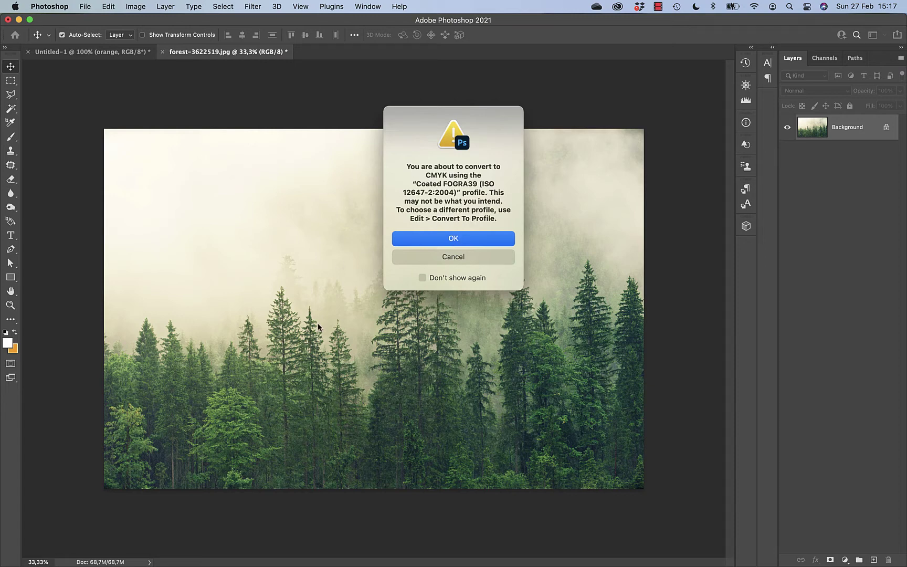
click(453, 239)
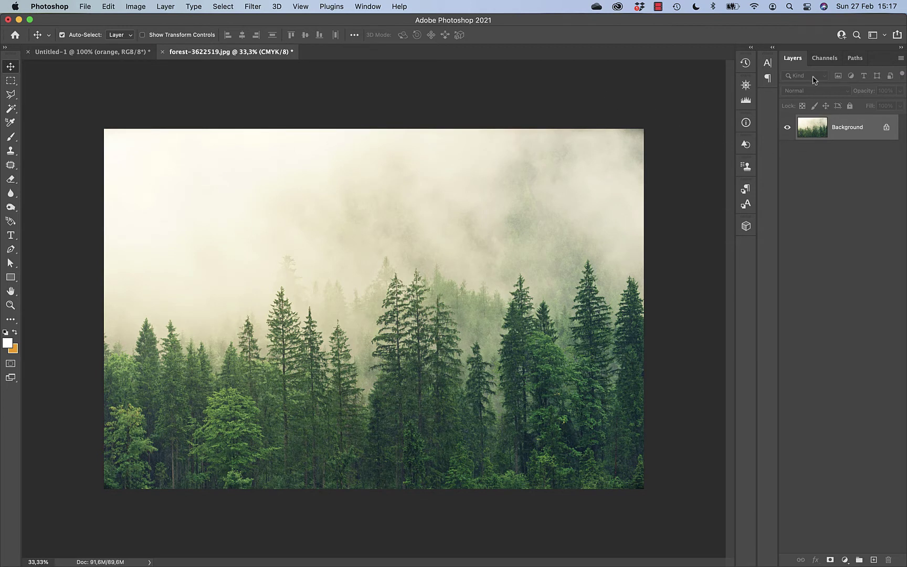
Delete the Cyan and Yellow channels from the forest image.
click(826, 60)
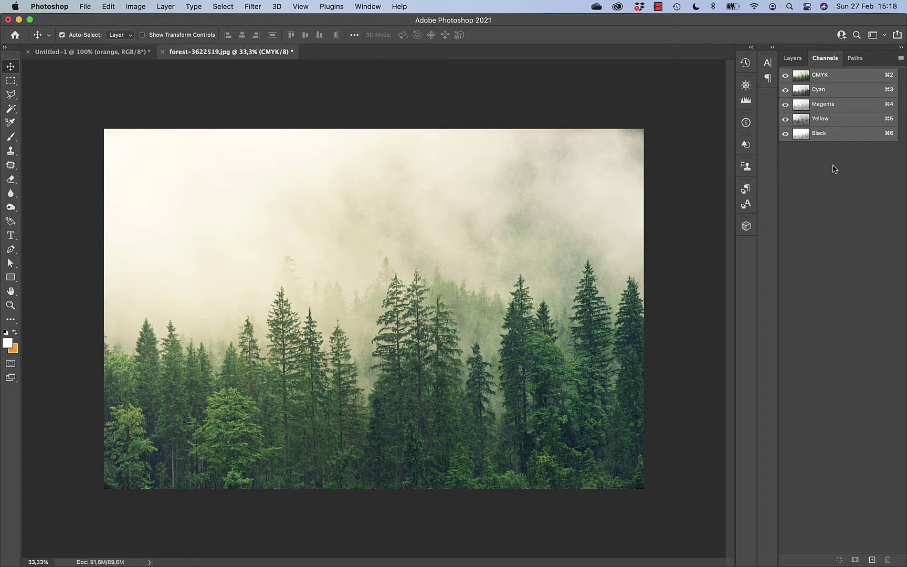
click(832, 93)
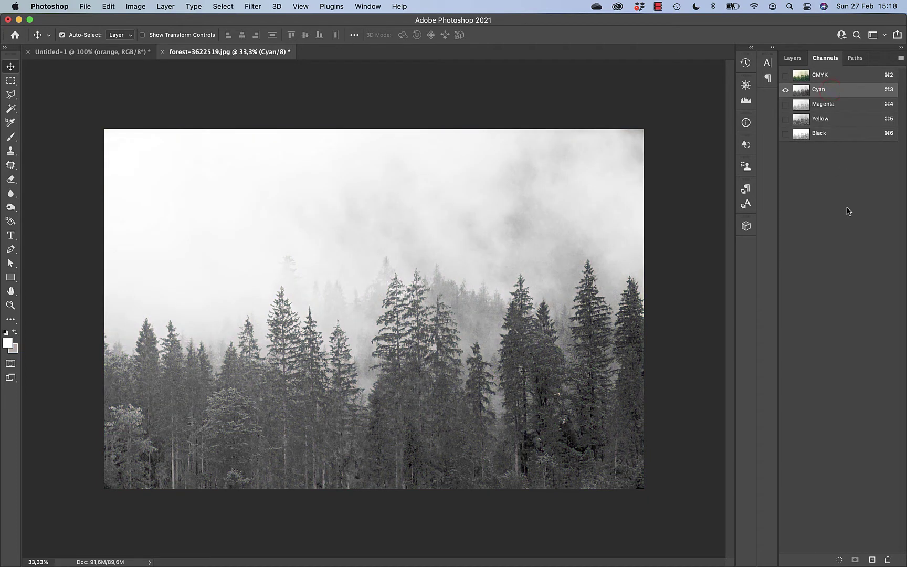
drag(834, 99, 889, 557)
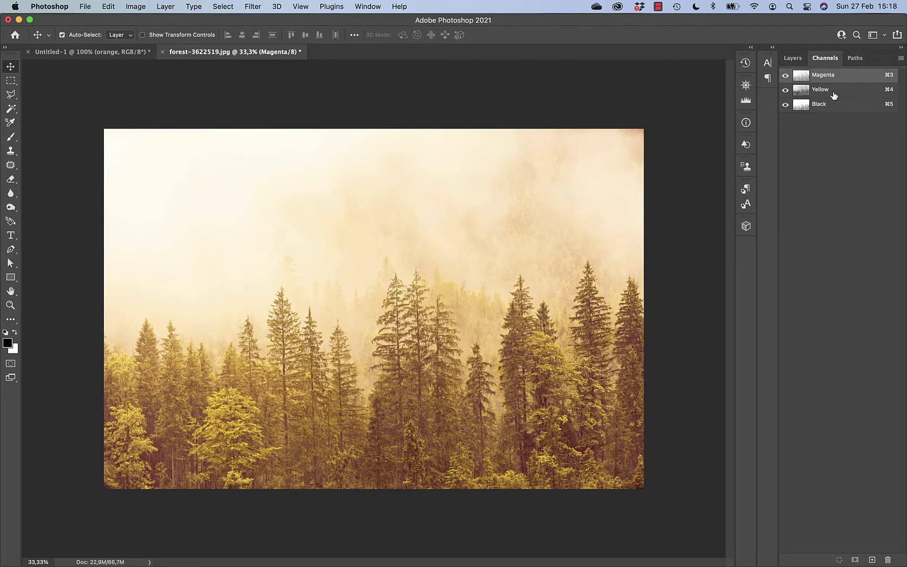
drag(835, 92, 889, 559)
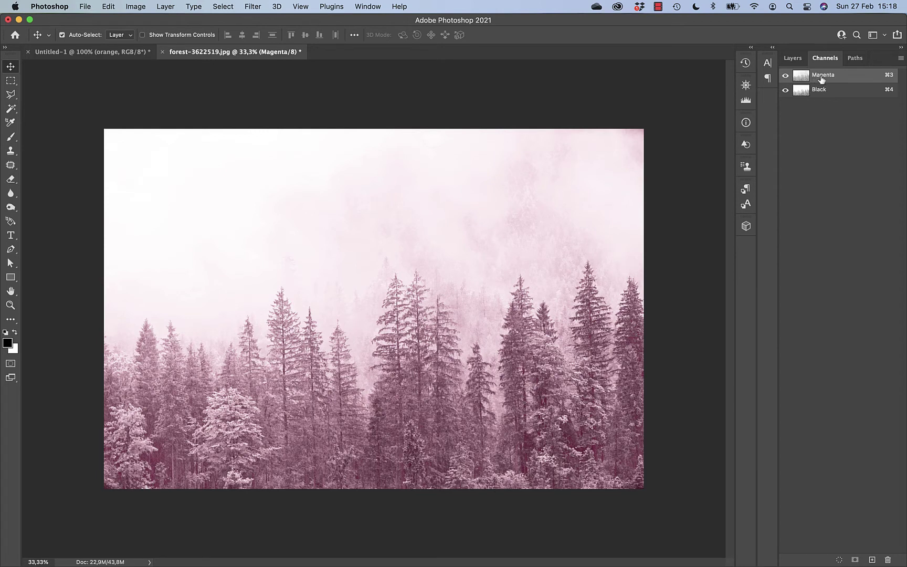
Compare the Magenta and Black channels in isolation, leaving only Black visible and active.
click(787, 90)
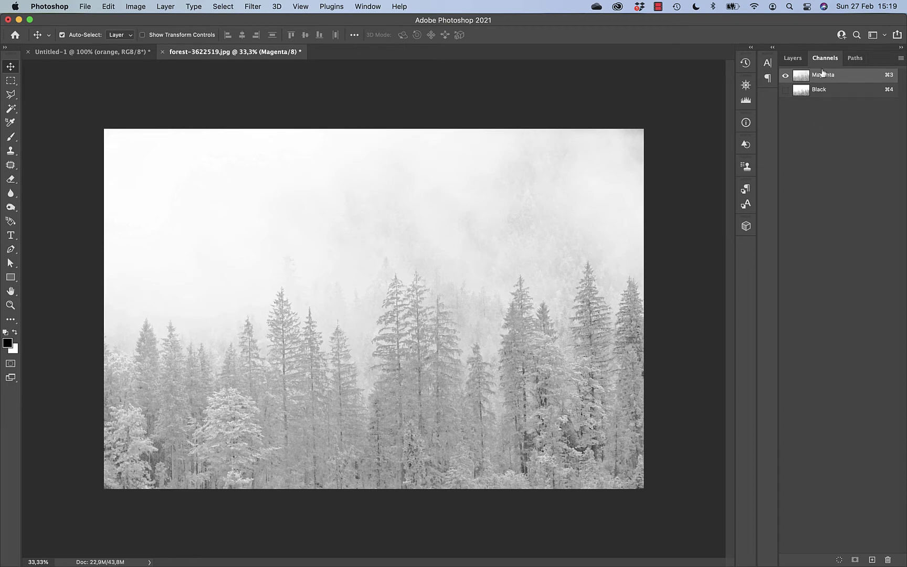
click(785, 89)
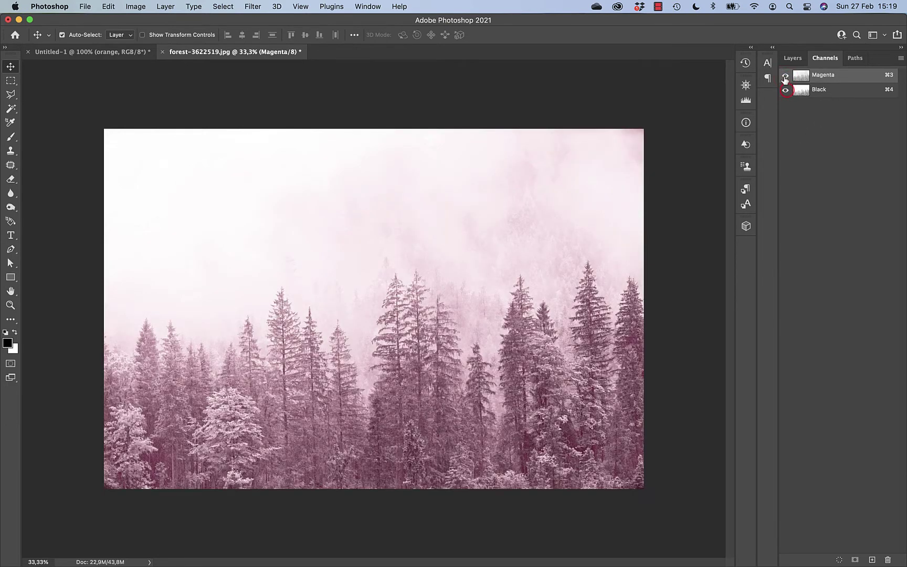
click(786, 75)
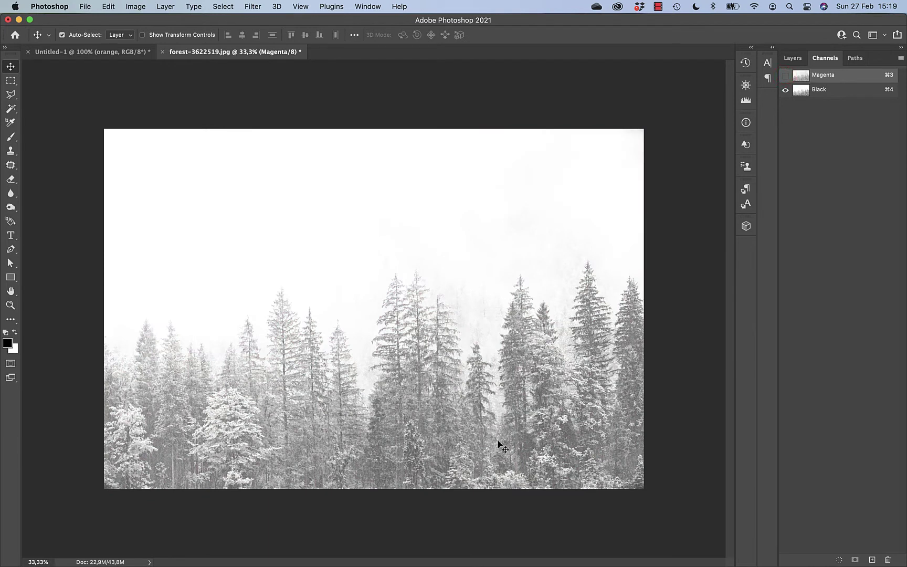
key(super+4)
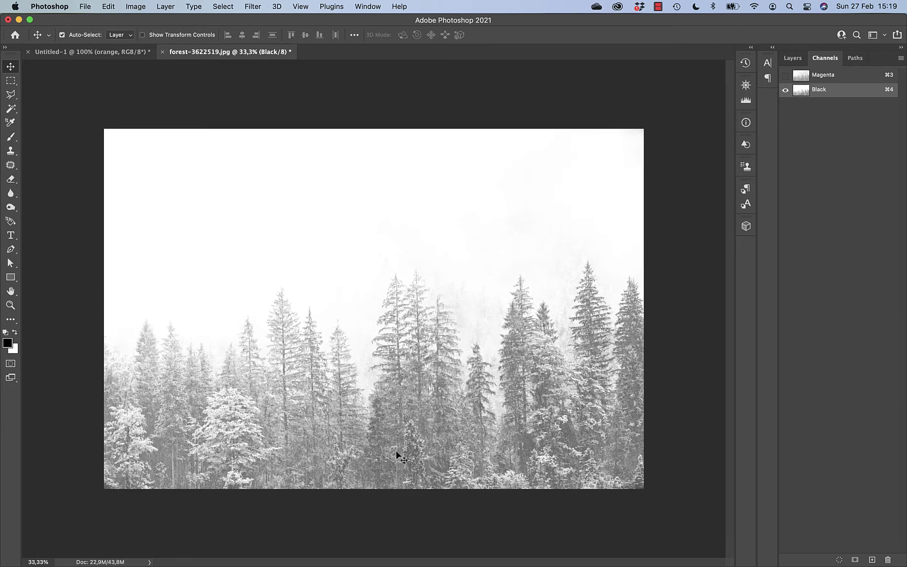
Shape an S-curve for the Black channel with Curves, using points at input 75/output 92 and input 46/output 57 plus a lowered shadow-side point.
click(140, 7)
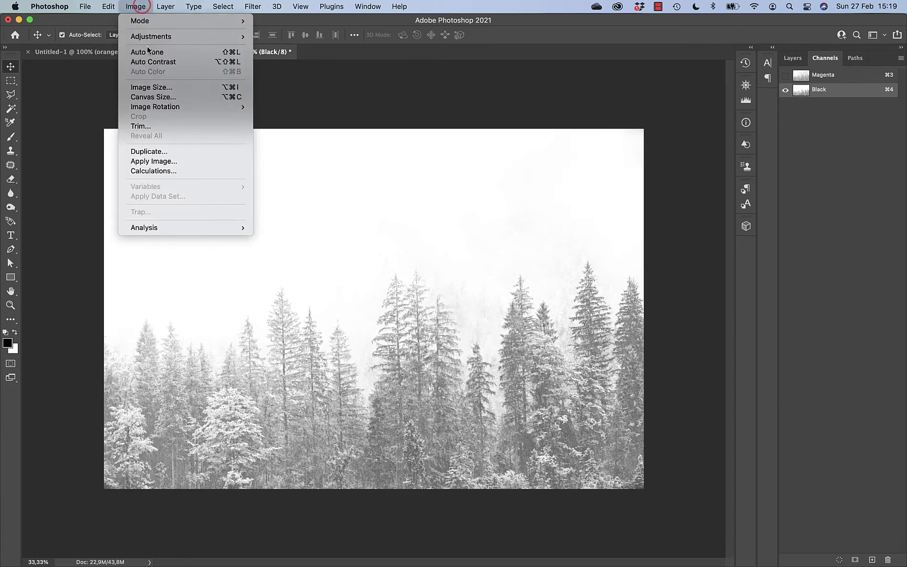
mouse_move(148, 38)
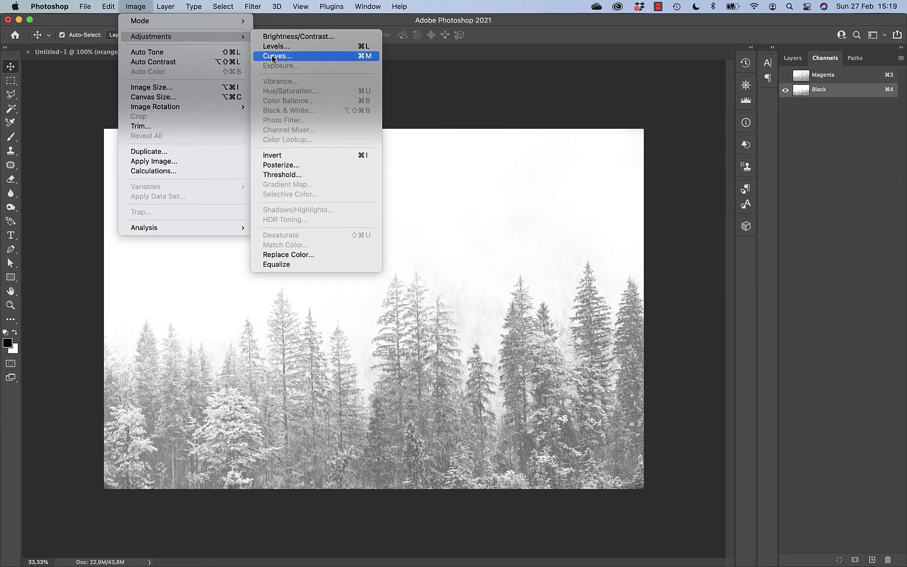
mouse_move(173, 5)
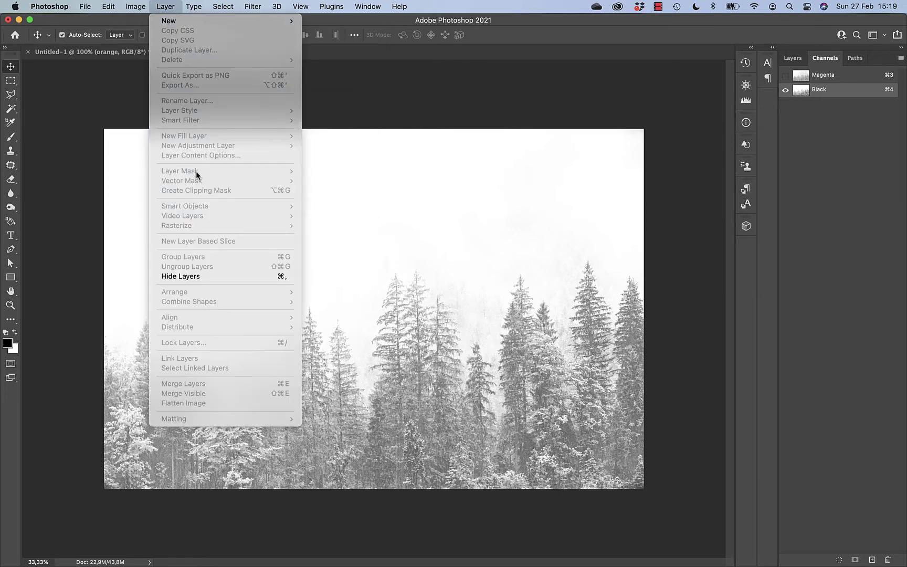
mouse_move(136, 6)
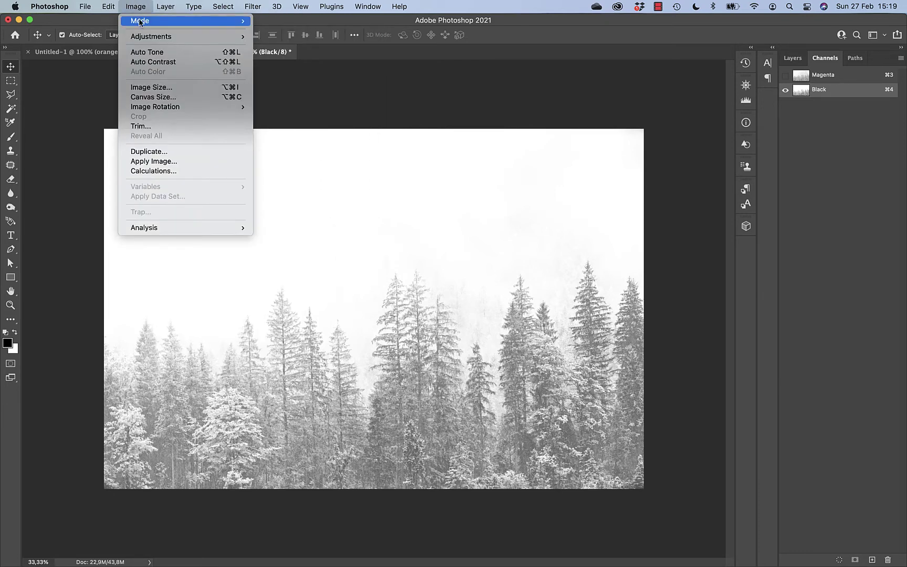
click(279, 55)
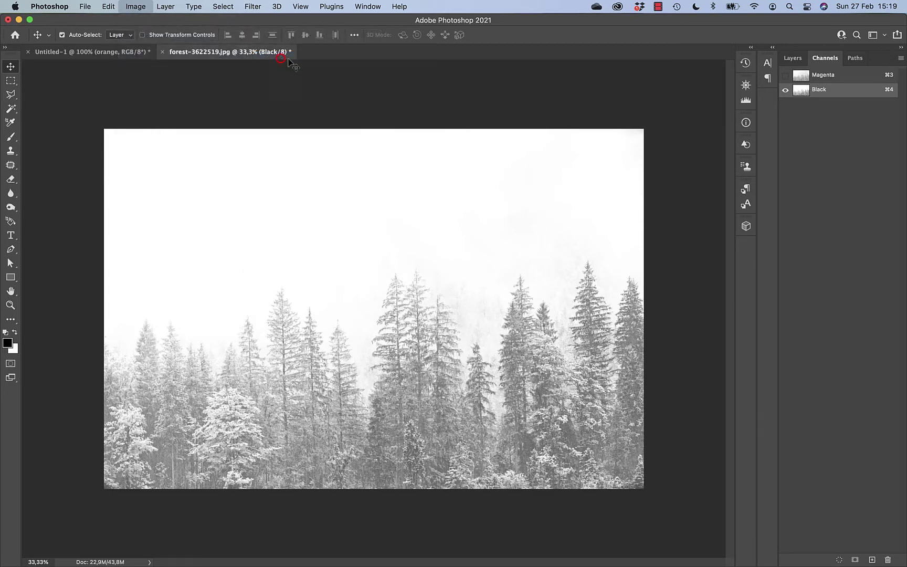
click(722, 195)
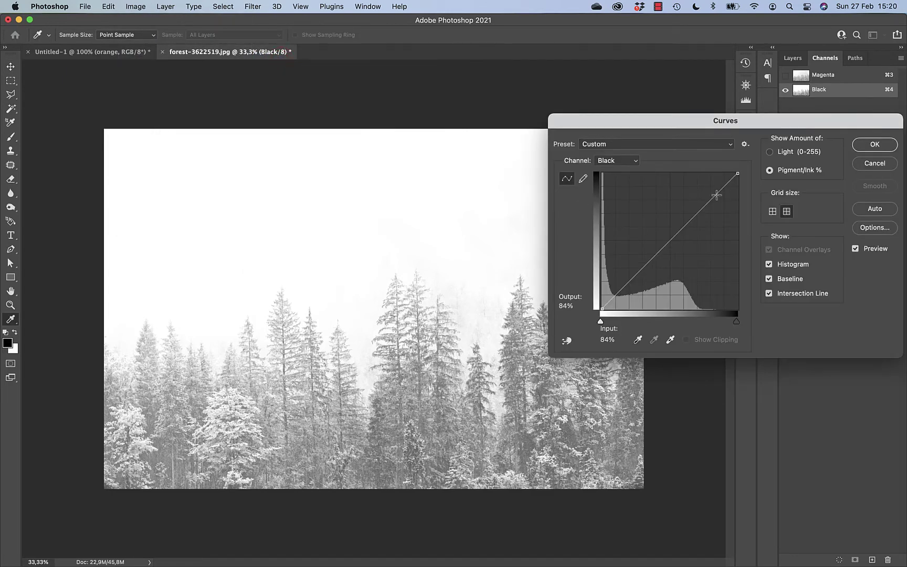
click(709, 197)
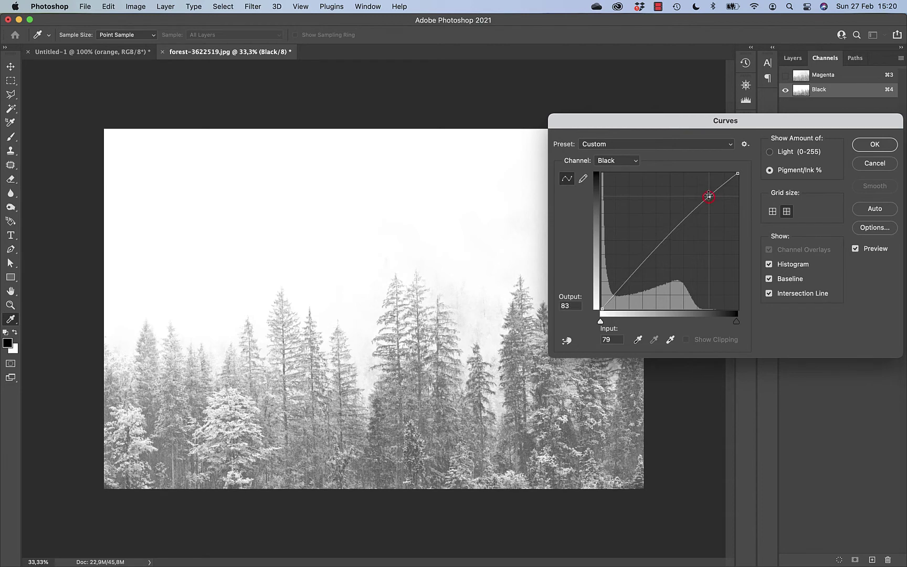
drag(709, 196, 704, 184)
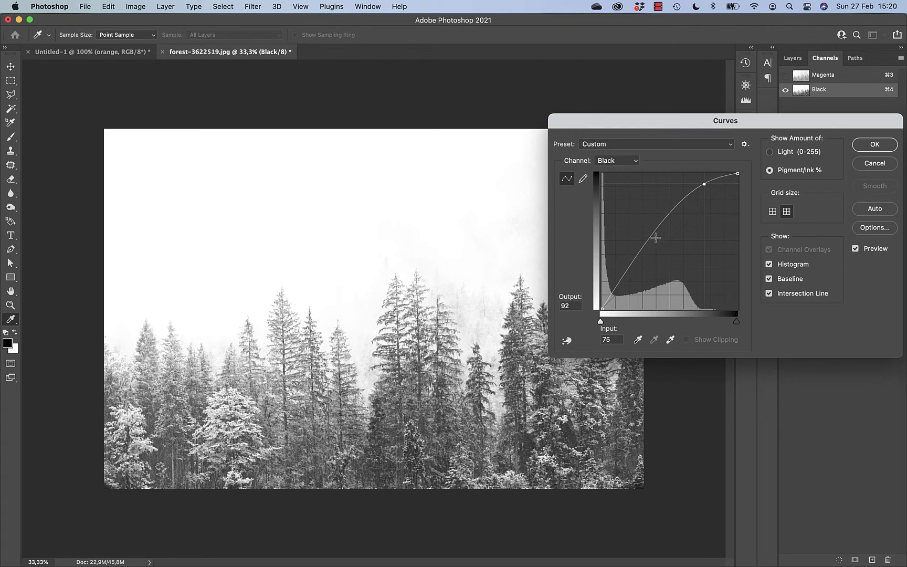
drag(648, 241, 645, 270)
drag(670, 235, 664, 229)
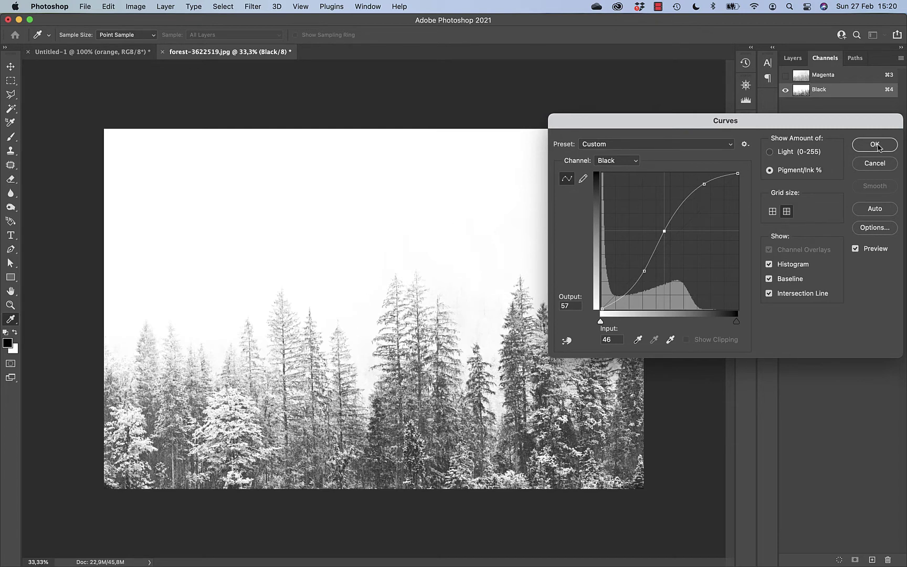
Compare the Black channel with and without the curve, move the upper point to input 77/output 90, and apply the adjustment.
click(856, 249)
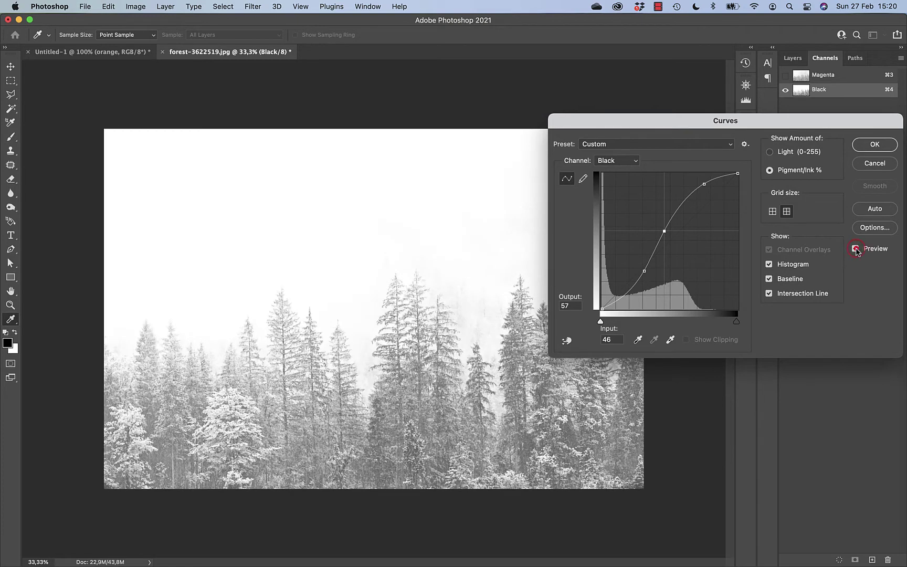
click(856, 249)
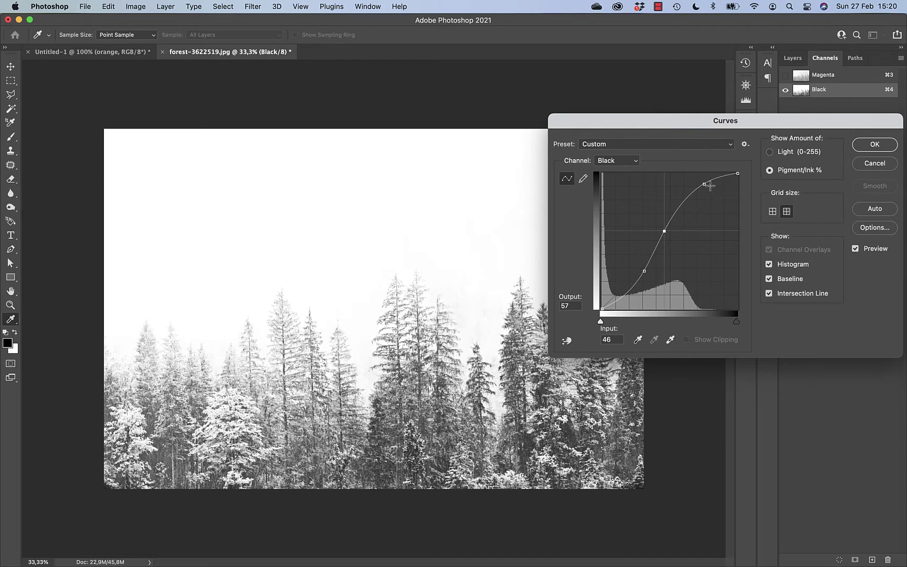
drag(707, 185, 708, 188)
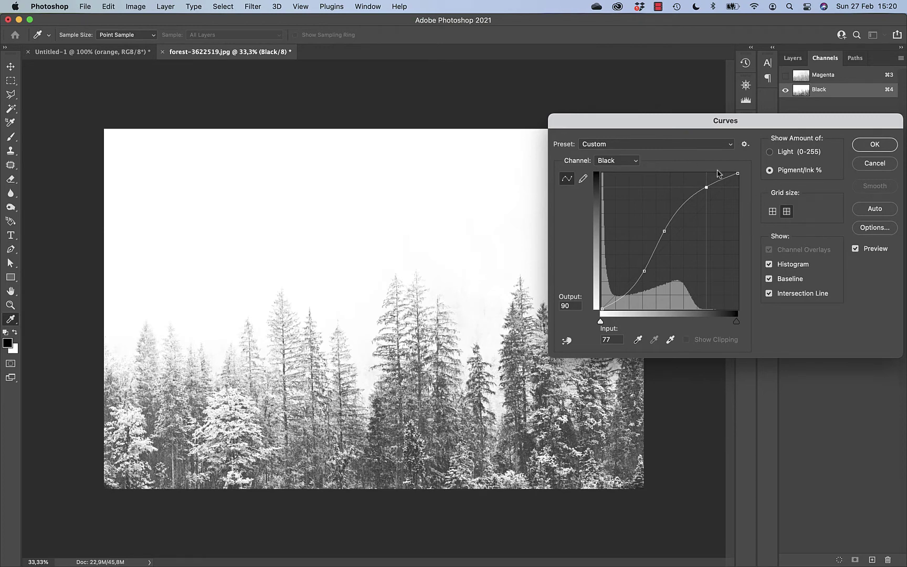
click(874, 145)
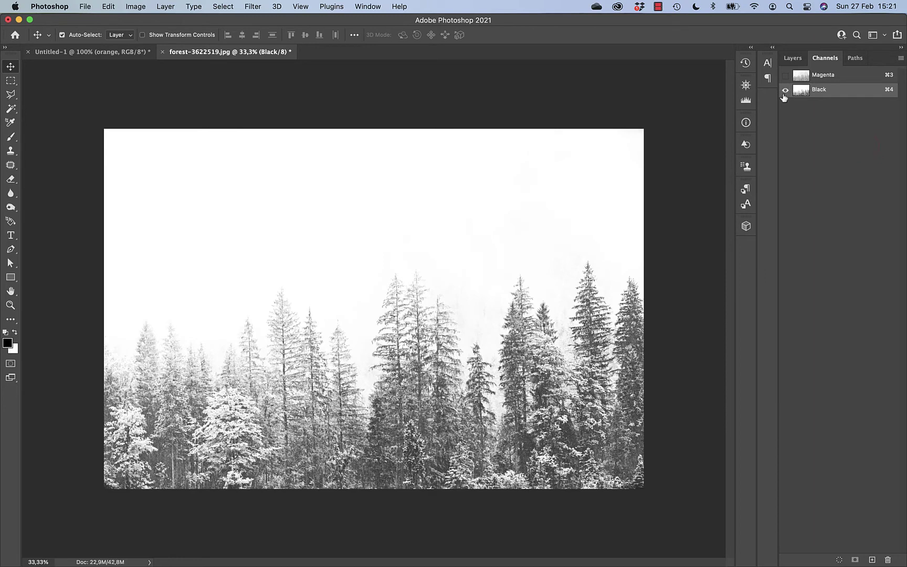
Show only the Magenta channel and make it the active channel.
click(785, 75)
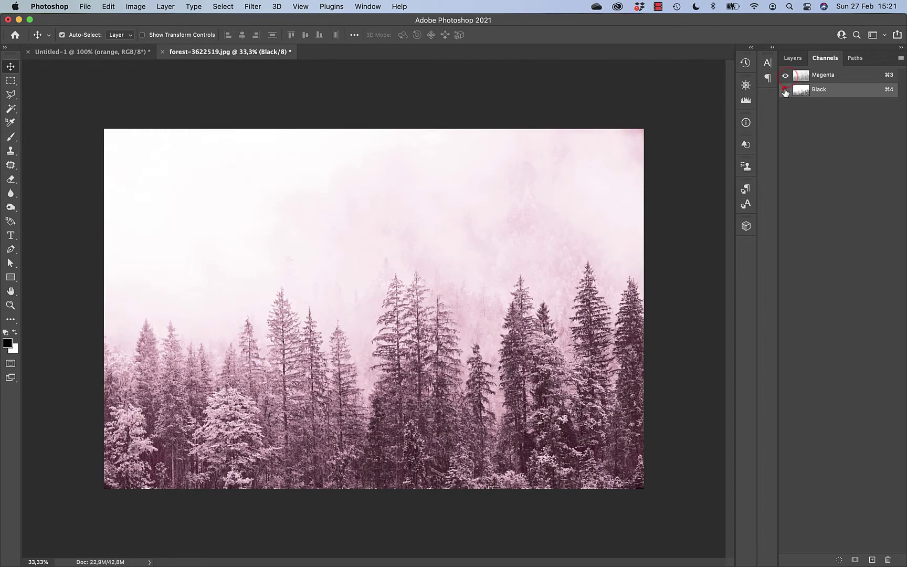
click(785, 90)
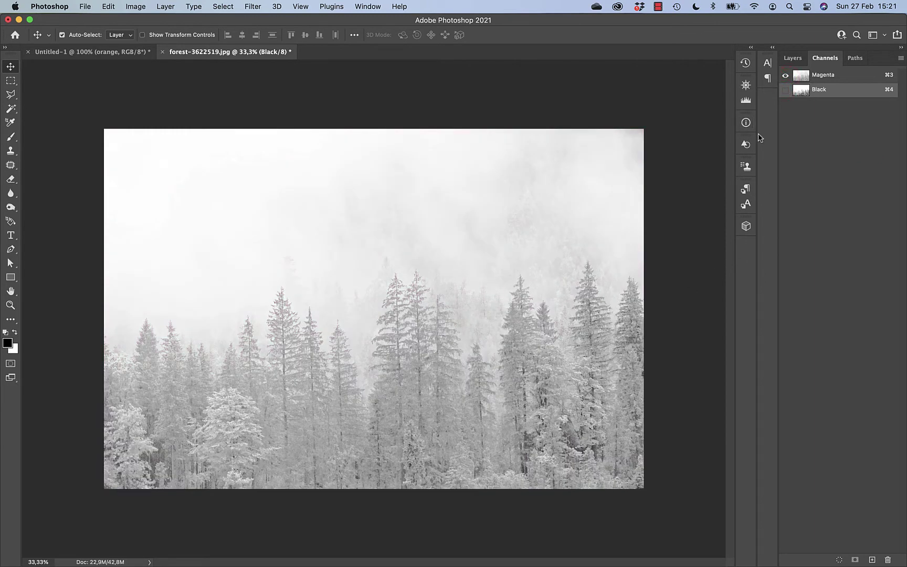
click(836, 79)
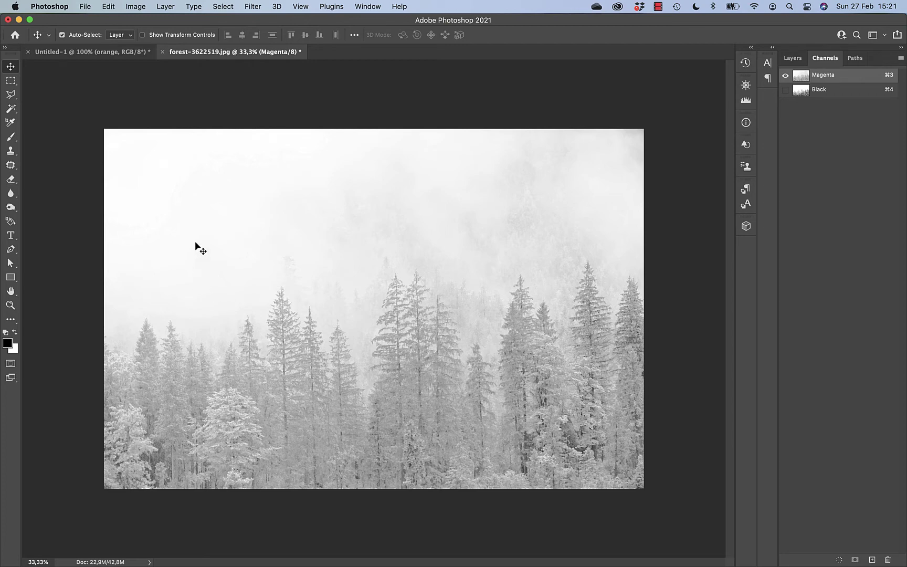
Start a Curves adjustment on Magenta, raising the start point to output 38, lowering the end point and adding a middle point at input 49/output 71.
click(138, 7)
mouse_move(158, 36)
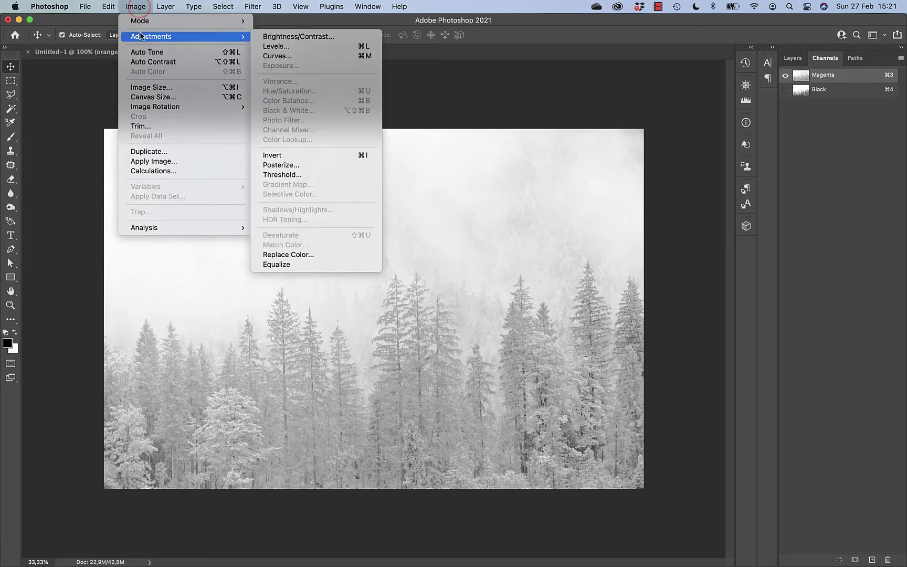
click(277, 56)
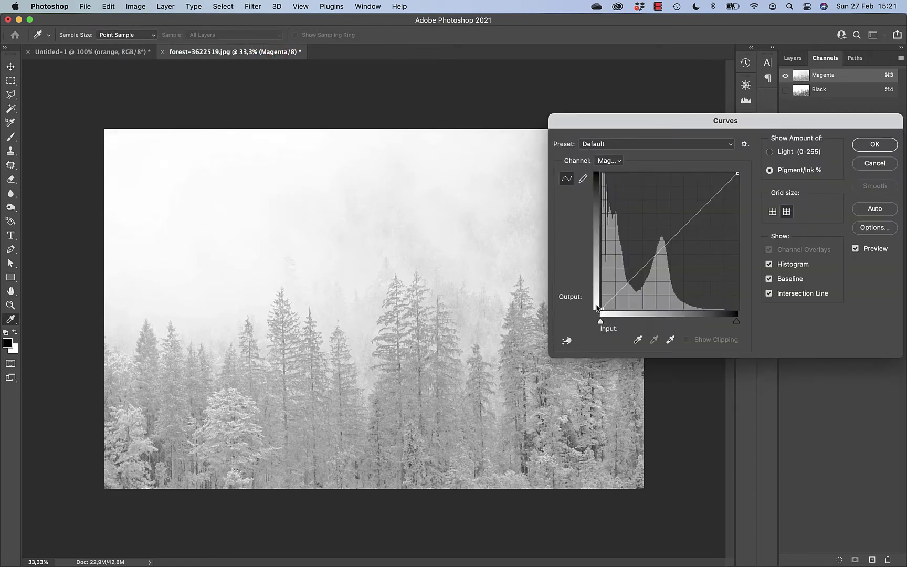
drag(601, 311, 593, 257)
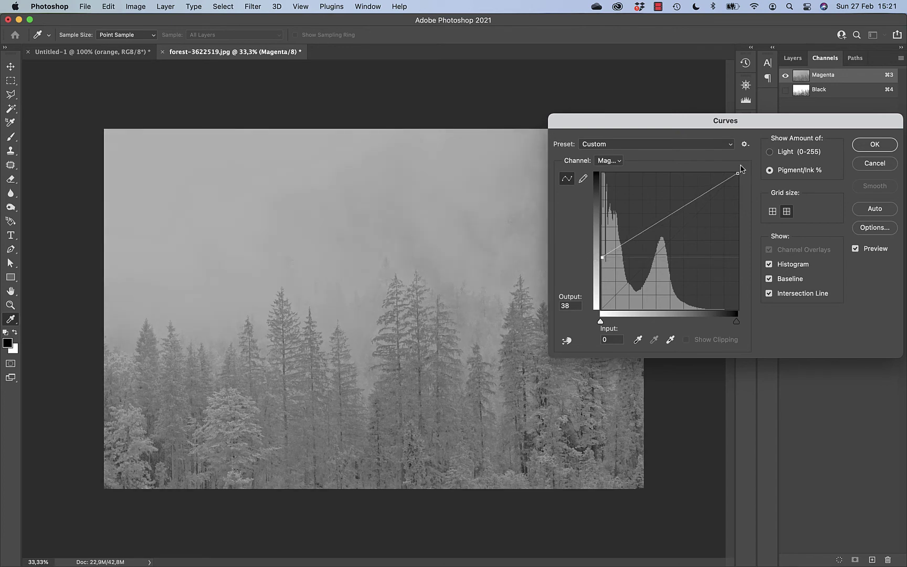
drag(738, 172, 750, 200)
drag(667, 230, 668, 211)
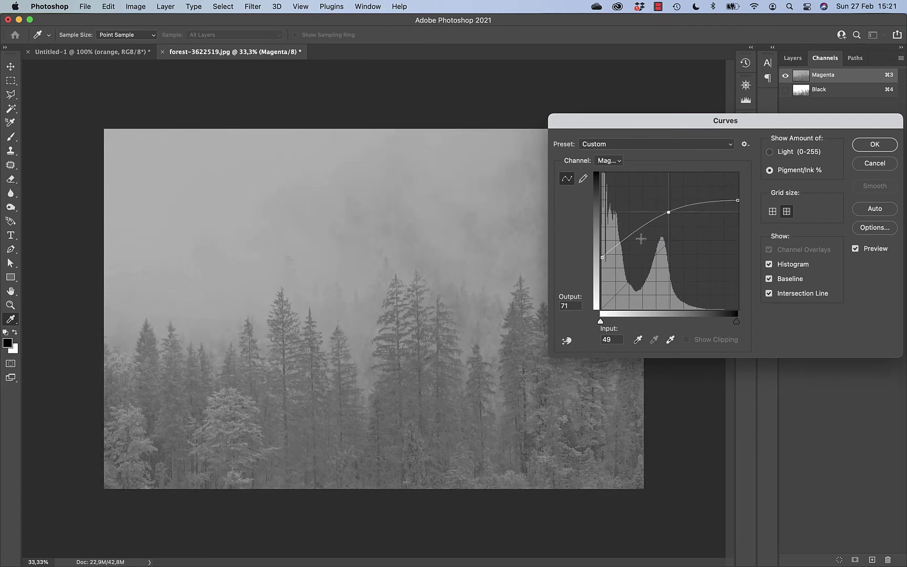
Reshape the Magenta curve with the start point at input 2/output 56, middle point at 48/67 and end point at output 45, and apply it.
drag(603, 258, 601, 252)
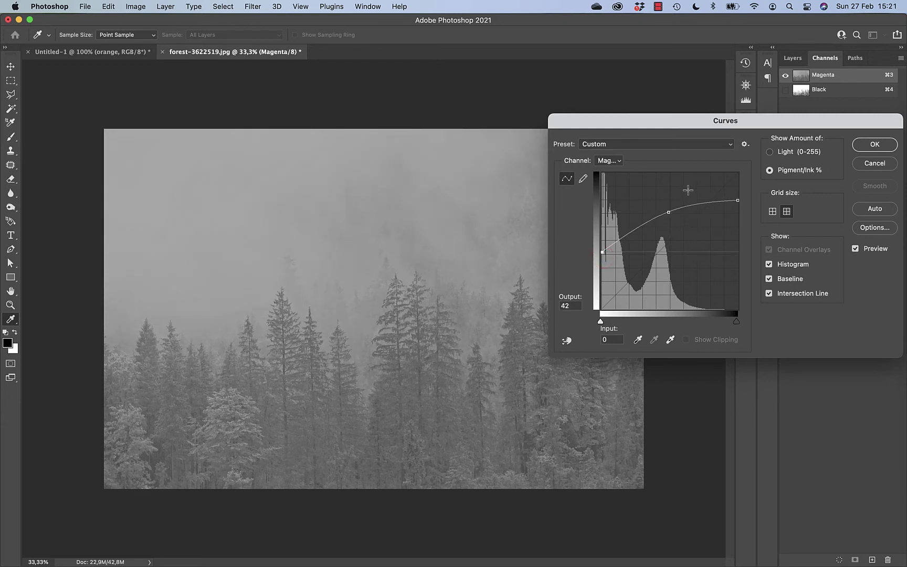
drag(669, 212, 666, 200)
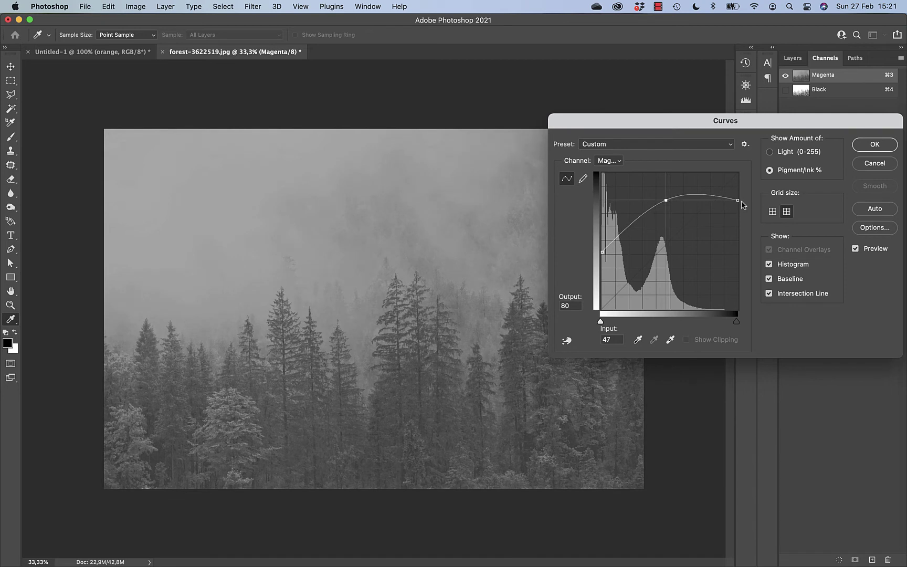
drag(739, 202, 742, 277)
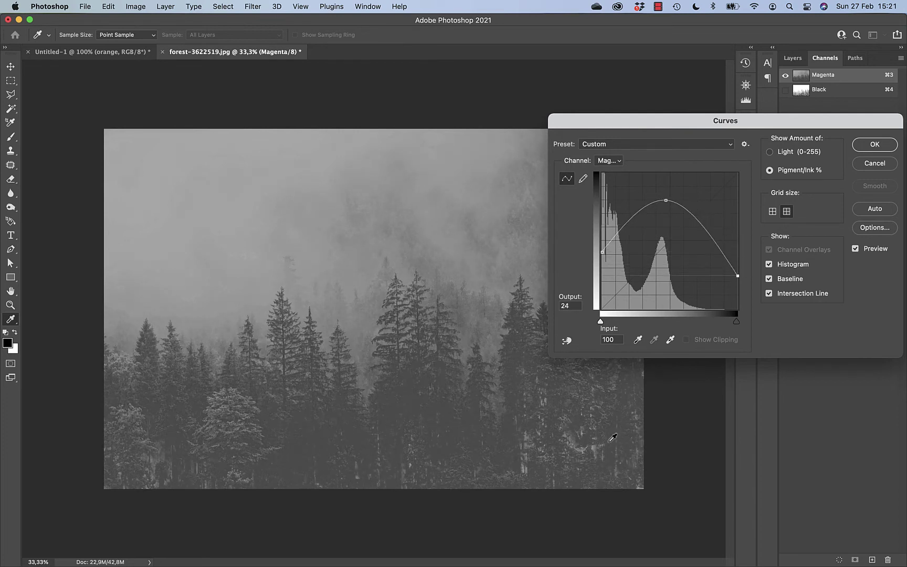
drag(667, 200, 666, 219)
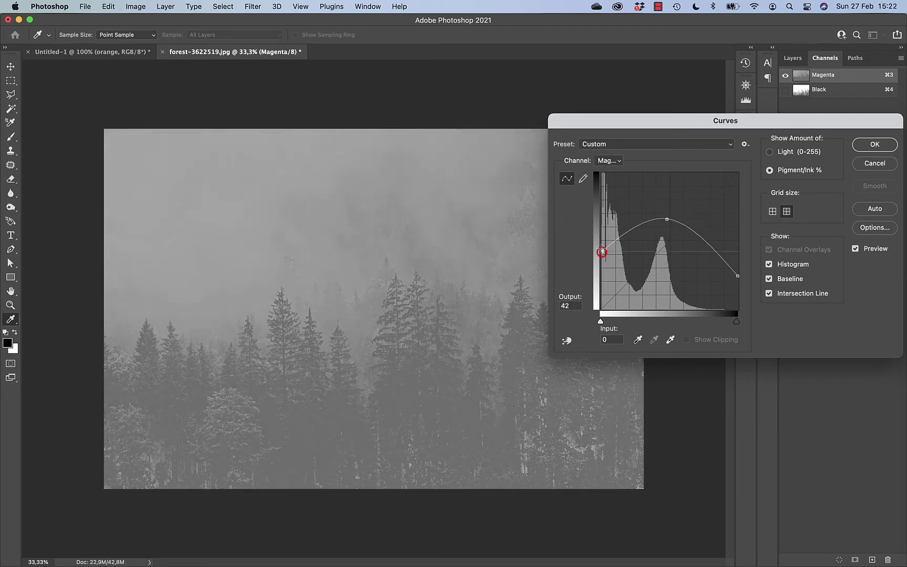
mouse_move(600, 247)
mouse_down()
mouse_move(604, 214)
mouse_move(604, 234)
mouse_up()
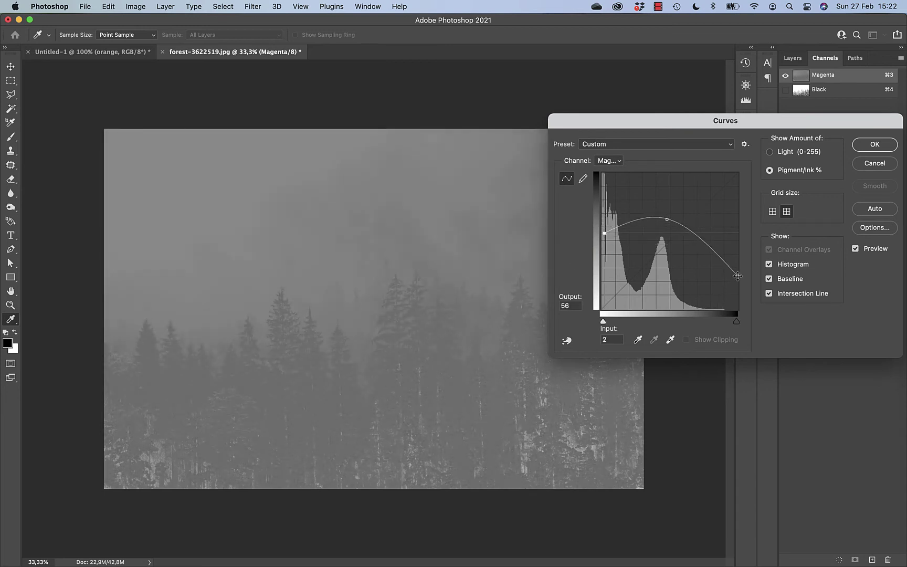
drag(738, 276, 739, 250)
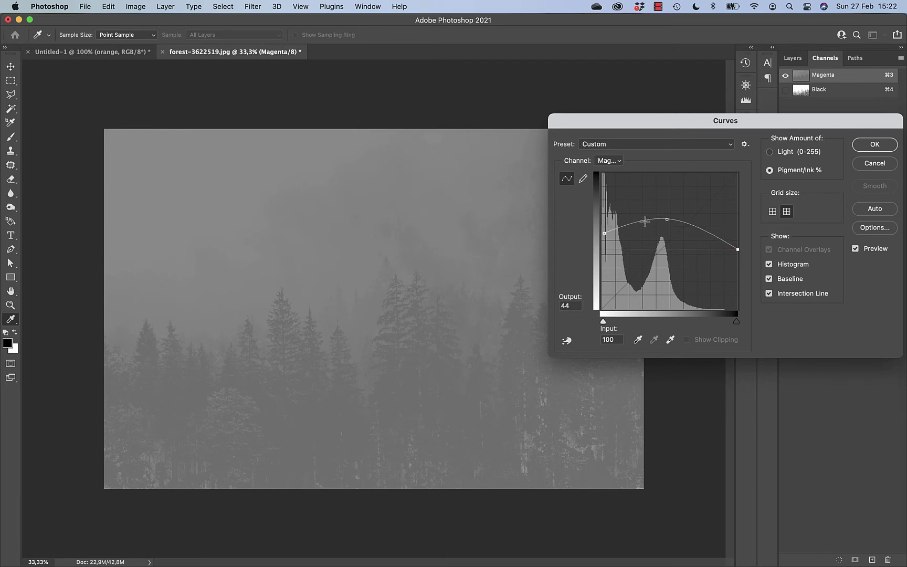
drag(667, 219, 668, 218)
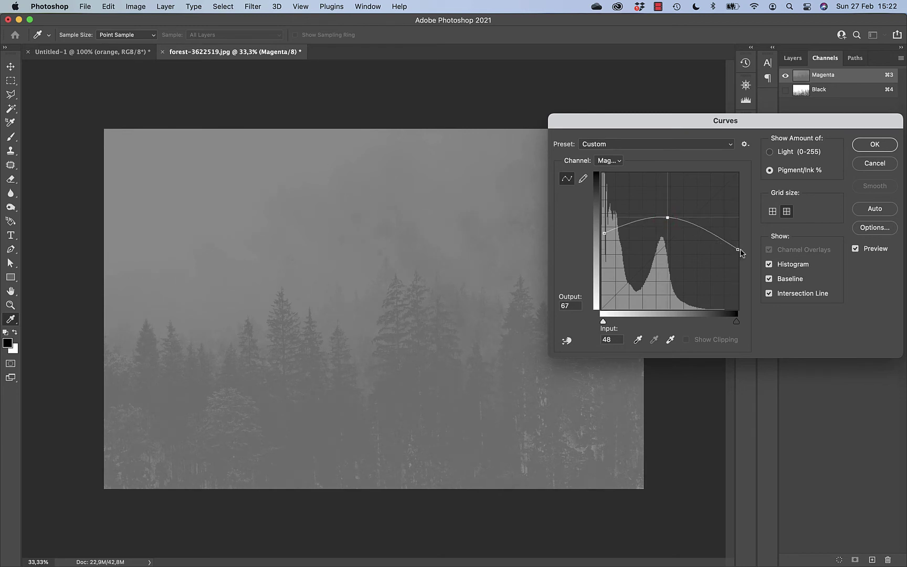
drag(738, 251, 737, 248)
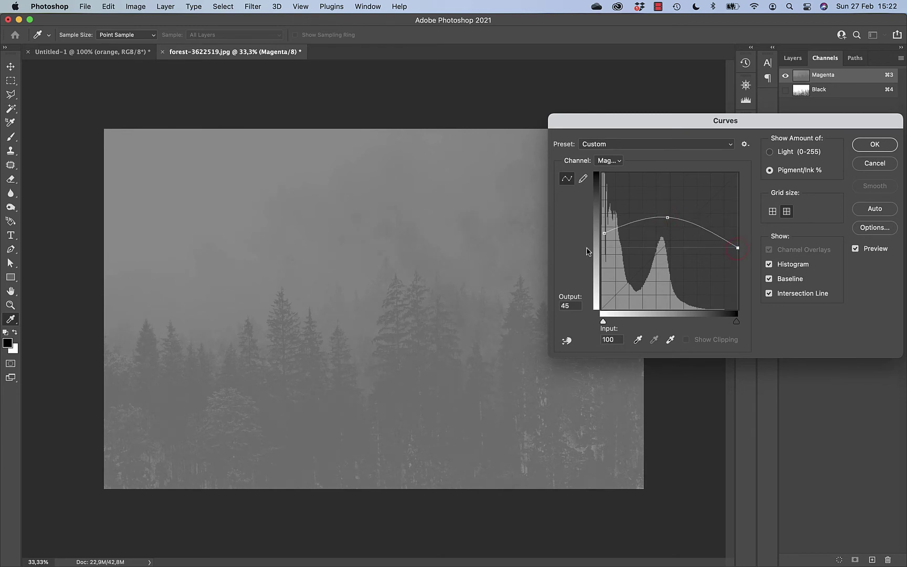
click(875, 144)
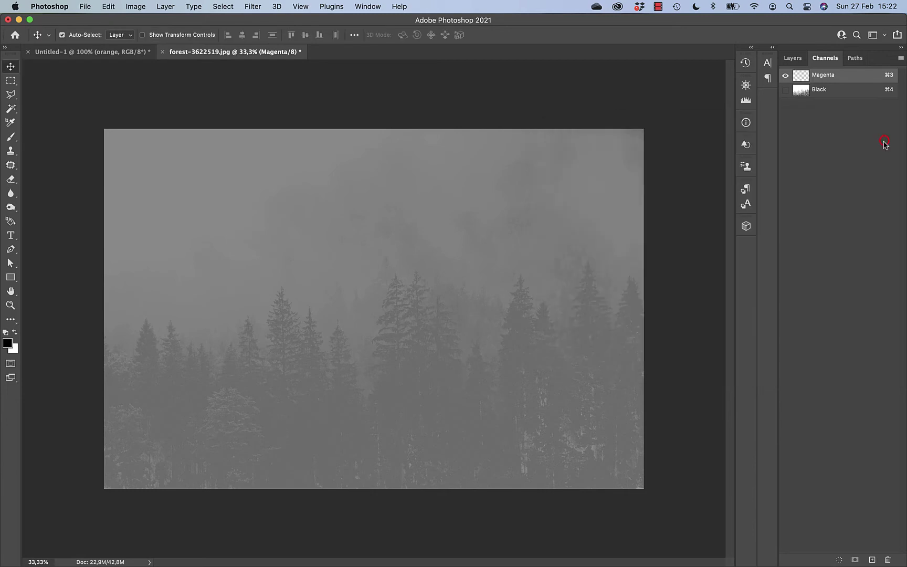
Show the Black channel together with Magenta, view each channel on its own, and leave both visible.
click(786, 91)
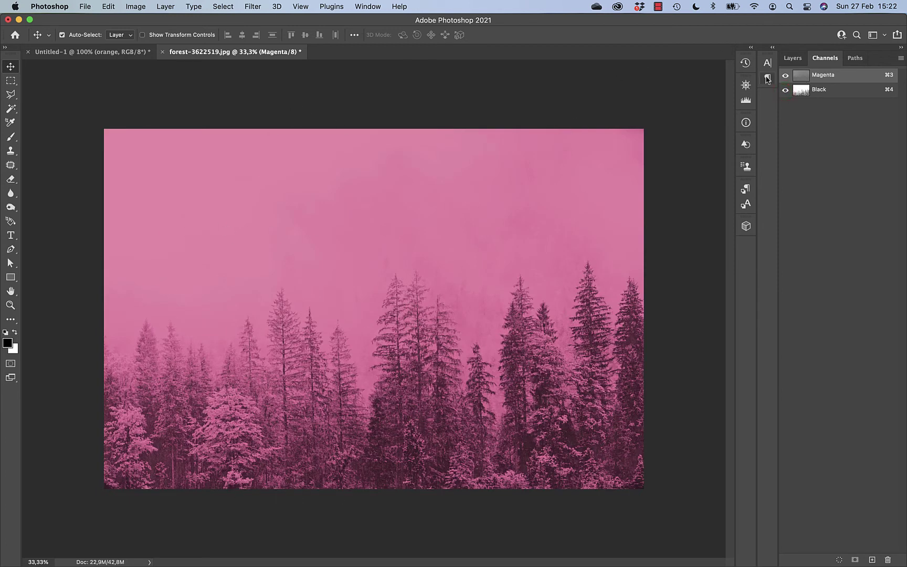
click(786, 76)
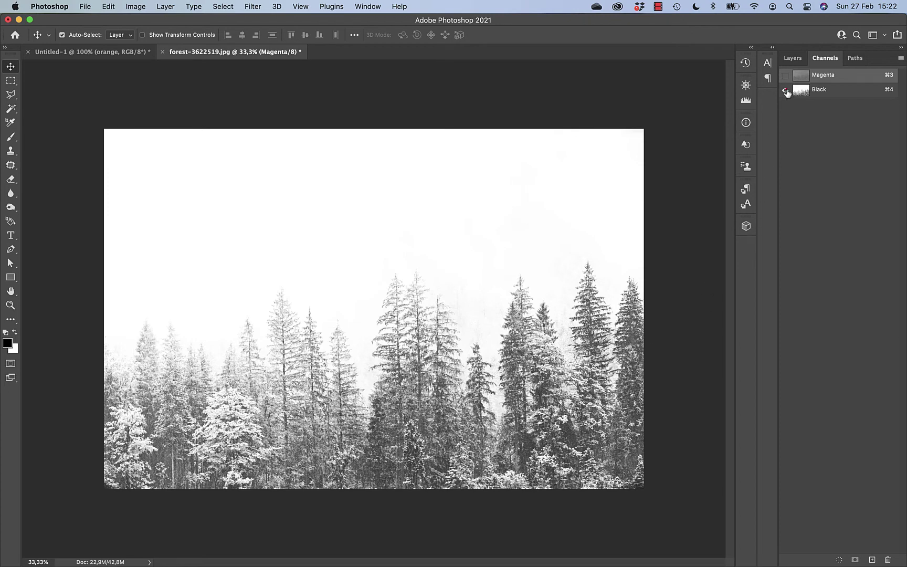
click(785, 76)
click(786, 89)
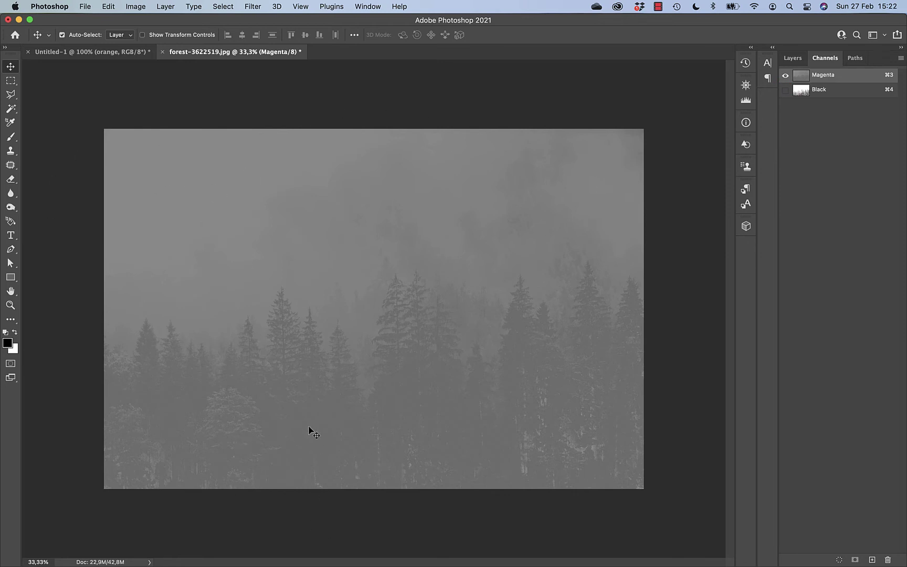
click(785, 90)
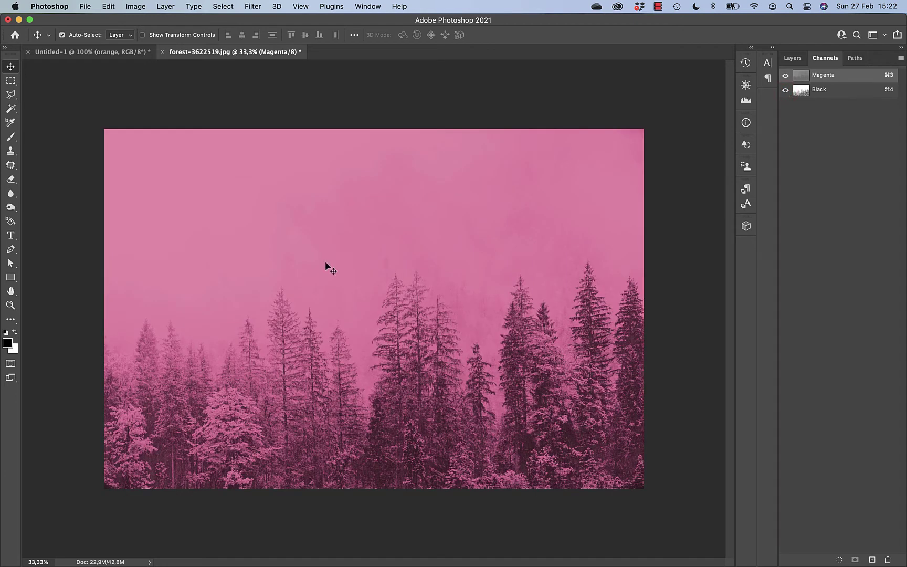
Check the image's layer stack and return to the channel list.
click(837, 230)
click(793, 58)
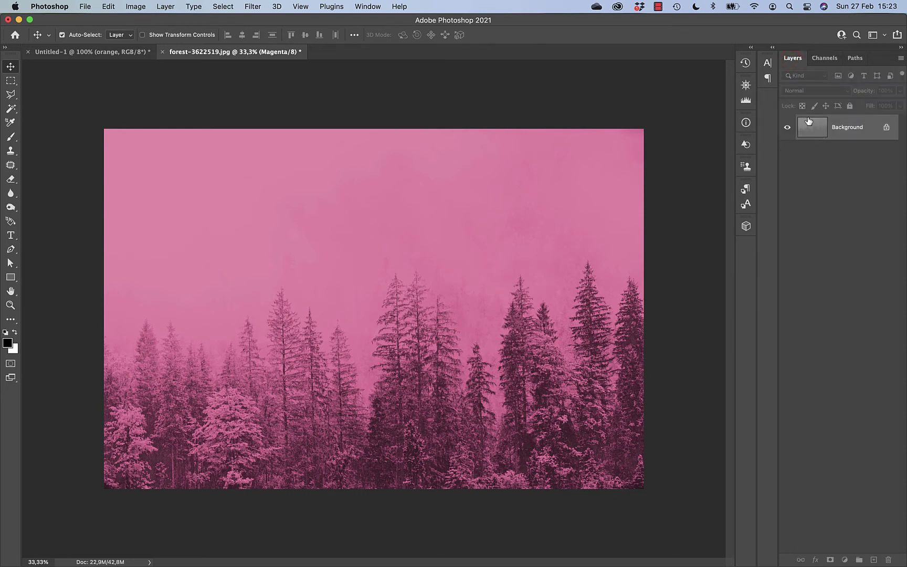
click(825, 58)
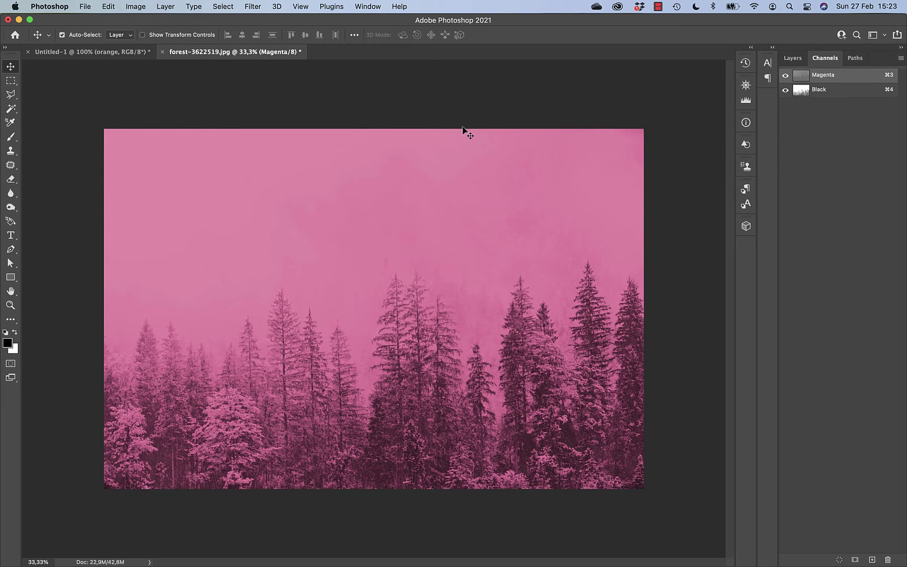
Make a circular selection in the upper-left sky, fill it with the white background colour on the Magenta channel, and deselect.
click(11, 81)
drag(11, 81, 46, 94)
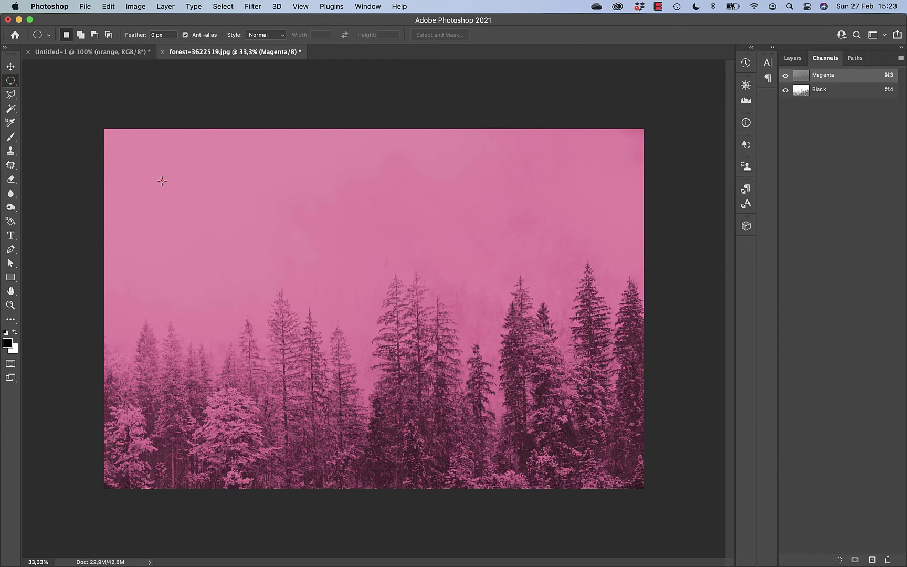
drag(162, 181, 340, 305)
drag(184, 194, 163, 175)
key(super+BackSpace)
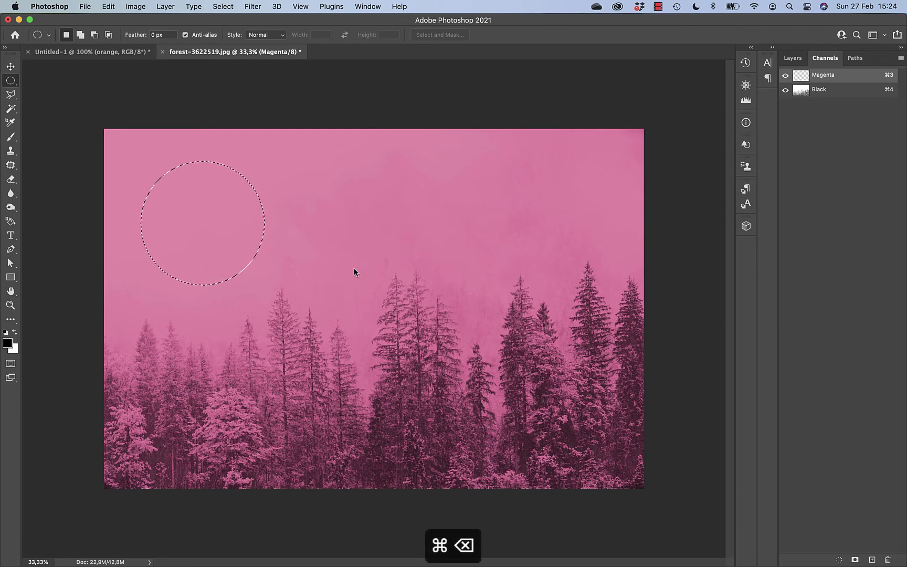
key(super+d)
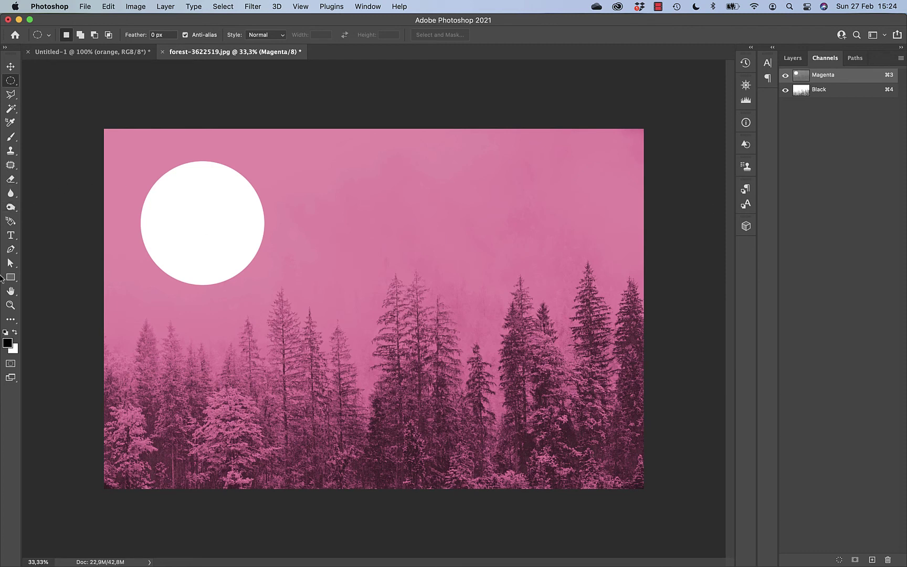
Add the placeholder text "Lorem Ipsum" in 72 pt Myriad Pro Black on the Magenta channel, enlarge it, and place it in the sky beside the circle.
click(10, 235)
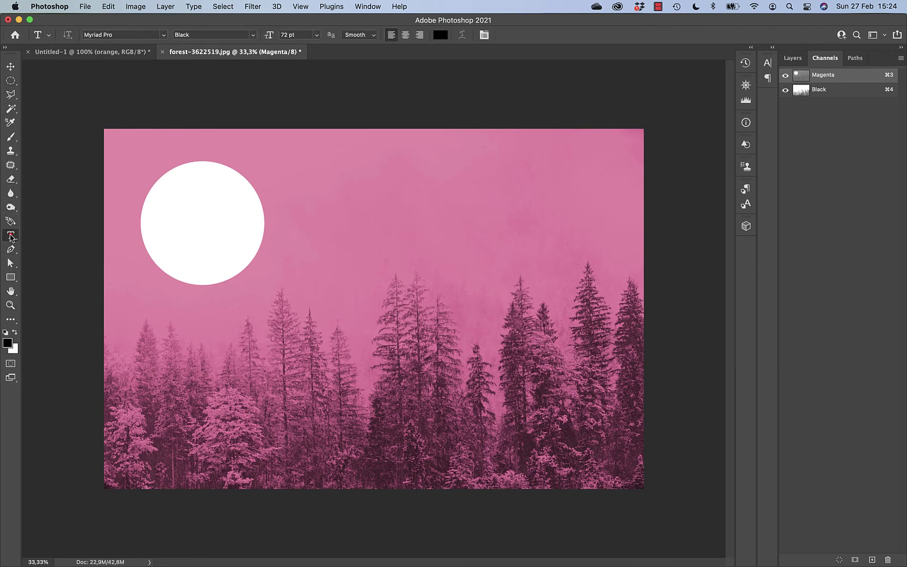
click(286, 200)
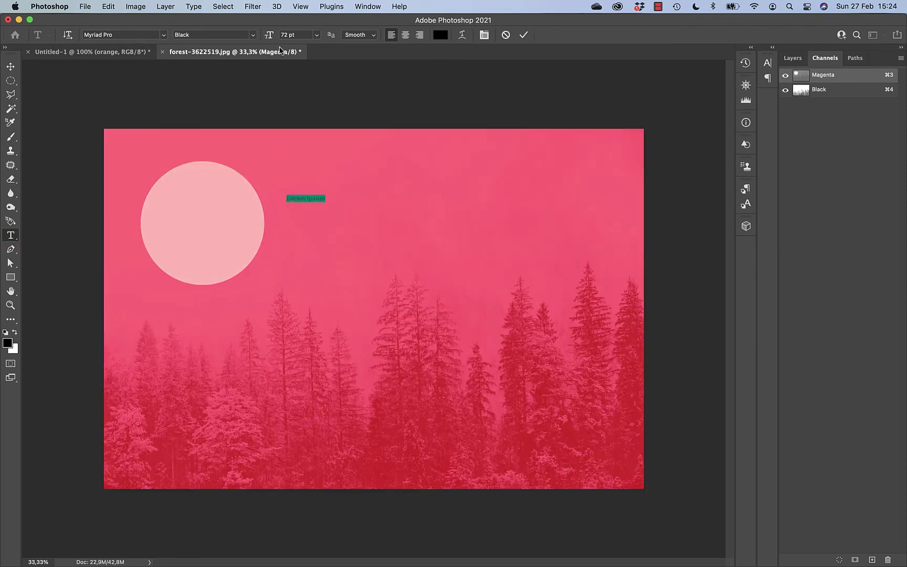
click(317, 35)
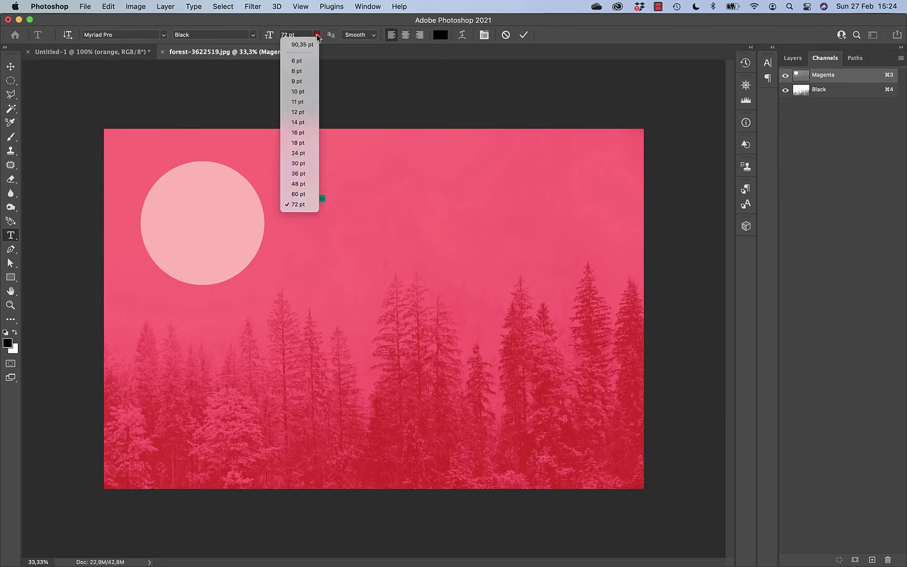
click(303, 205)
drag(326, 202, 581, 310)
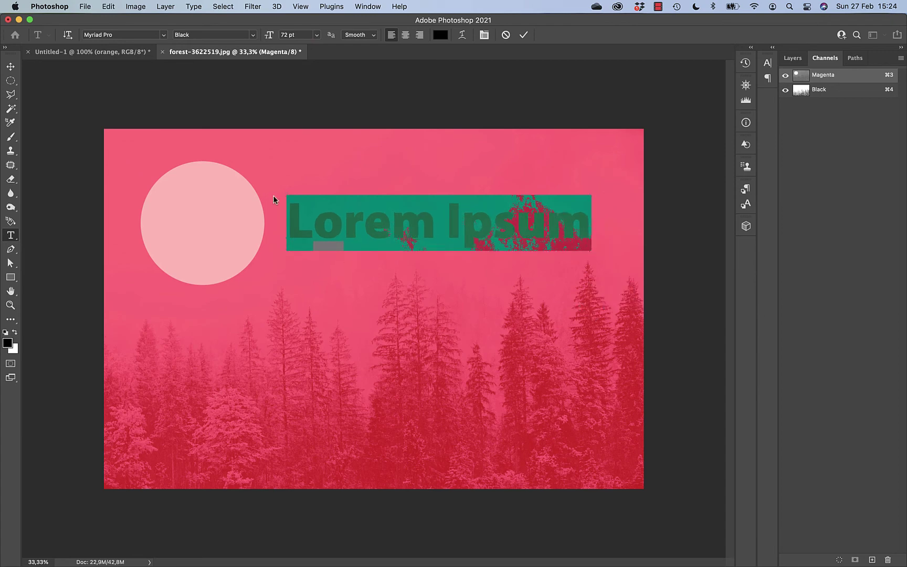
click(9, 67)
drag(287, 230, 299, 205)
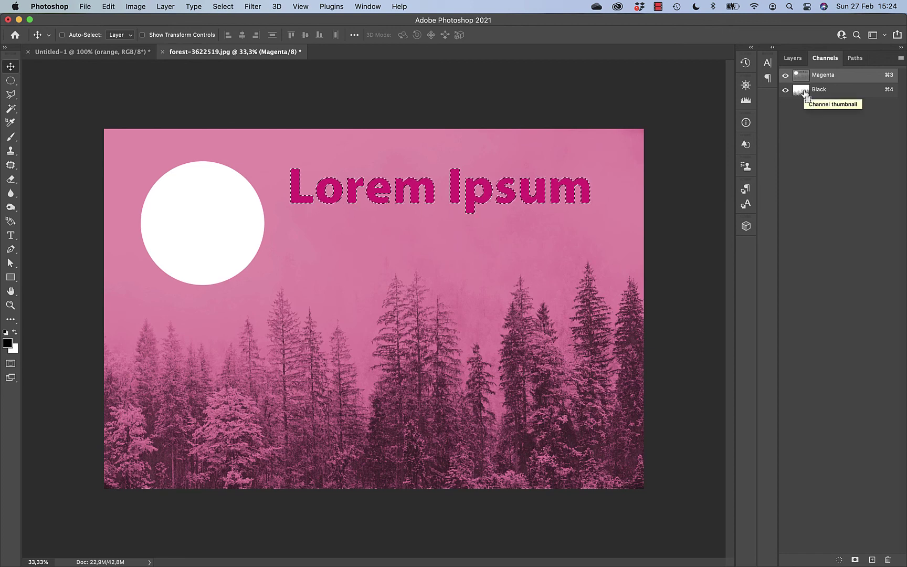
Fill the text selection with the white background colour on the Magenta channel and deselect.
key(super)
key(super+BackSpace)
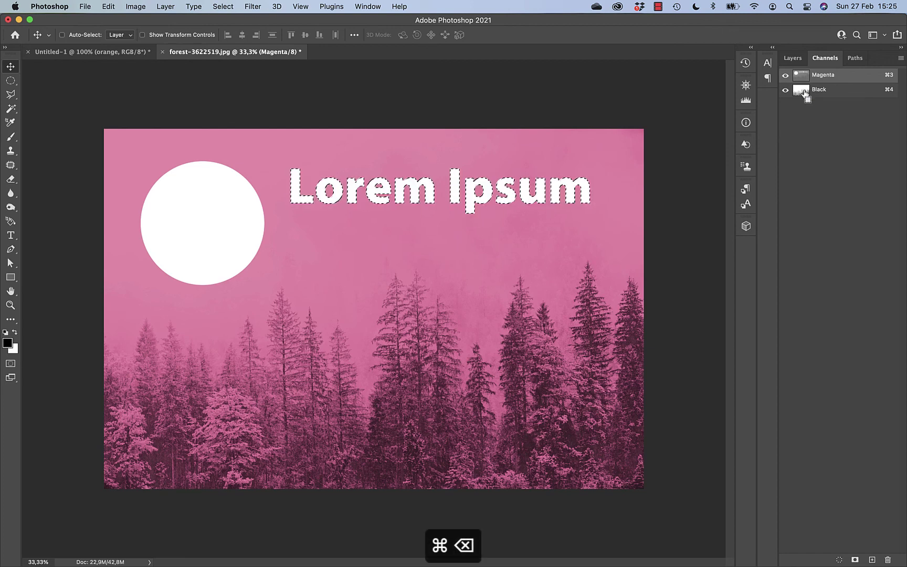
key(super+d)
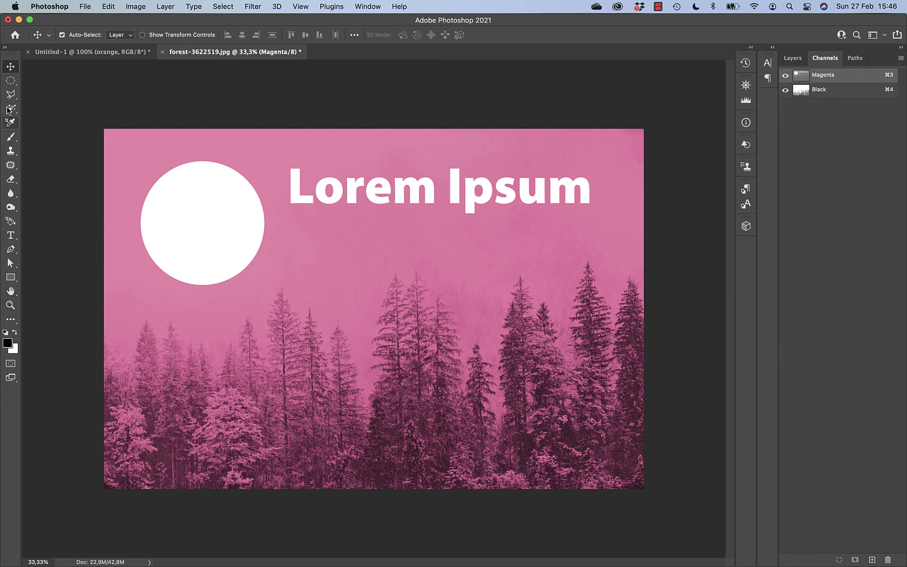
Select a smaller circle overlapping the white circle's lower-right edge, fill it with black as background colour on the Magenta channel, and deselect.
click(11, 80)
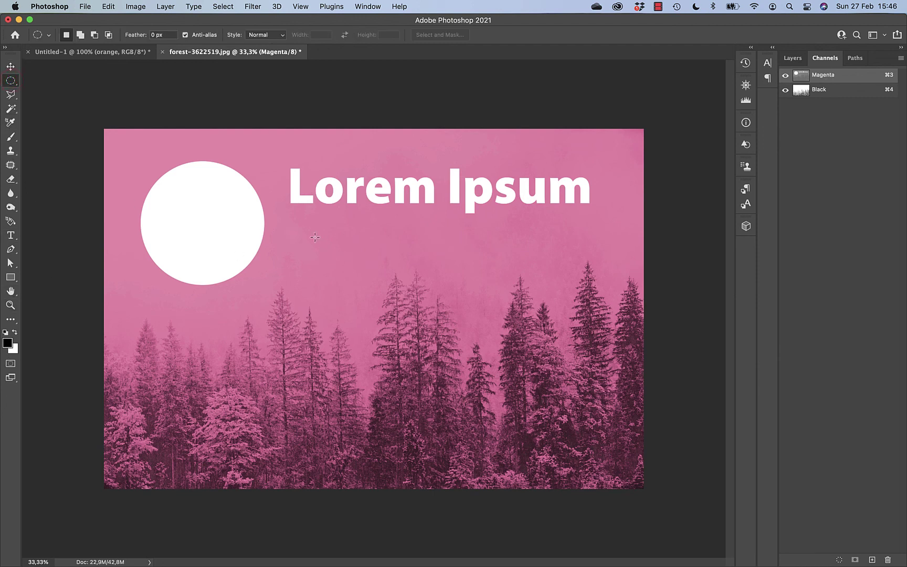
drag(314, 239, 413, 287)
drag(335, 256, 237, 226)
click(14, 333)
key(super+BackSpace)
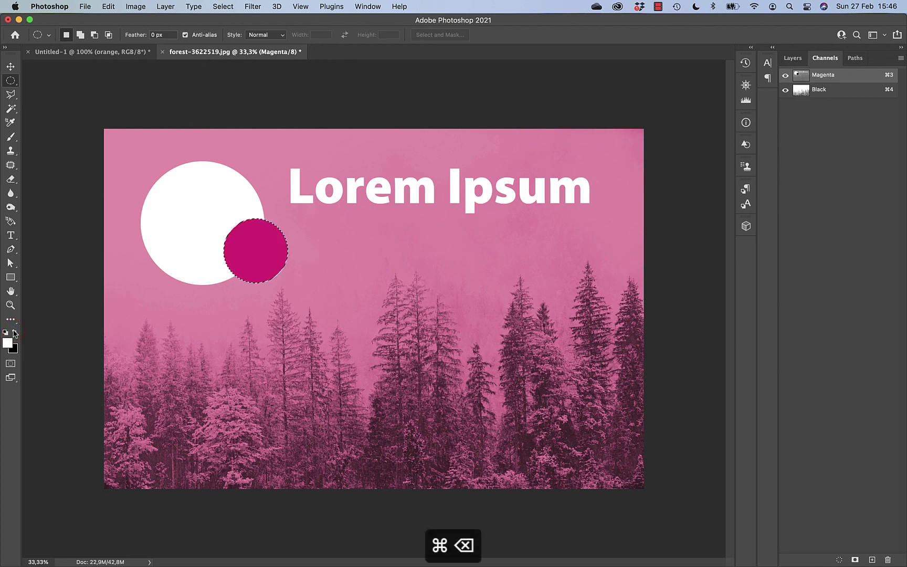
key(super+d)
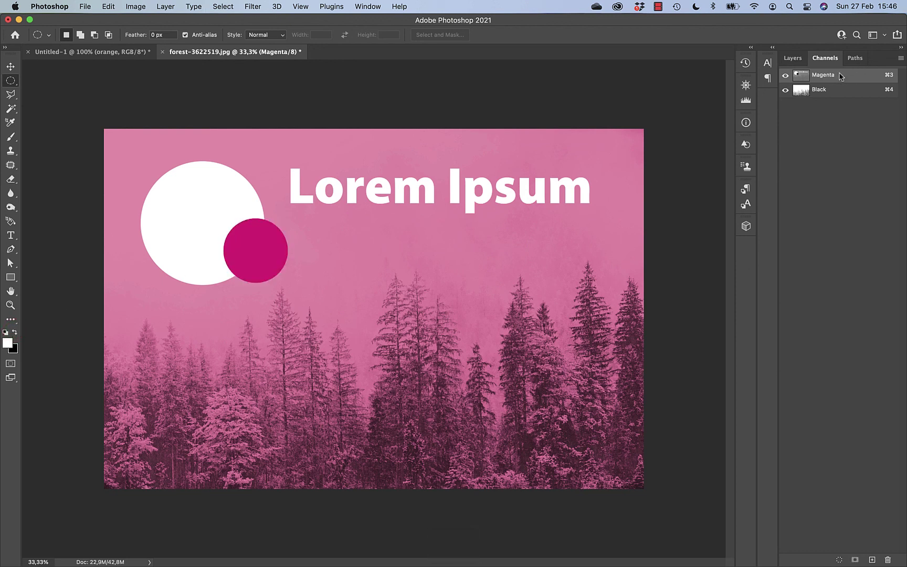
Compare the layer stack with the Magenta and Black channels to see where the added shapes and text are stored.
click(793, 57)
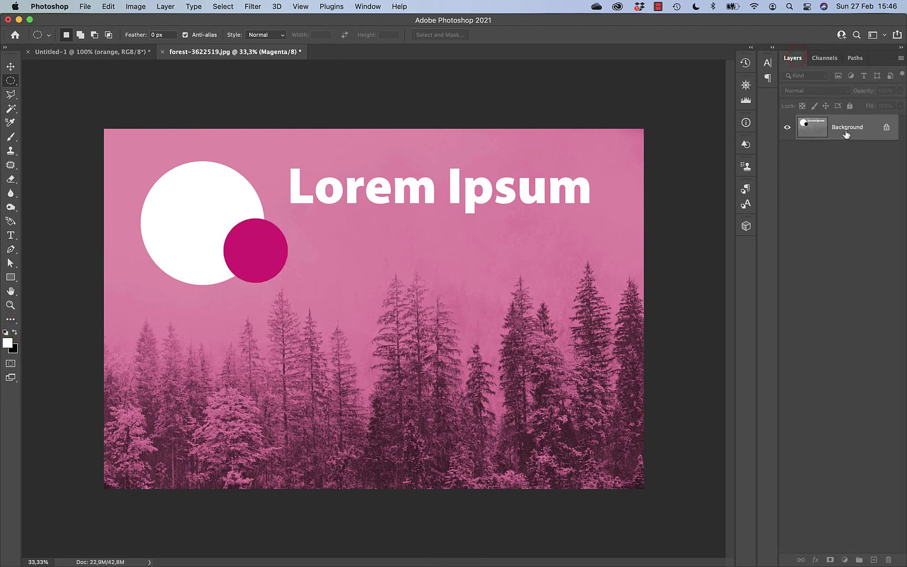
click(825, 58)
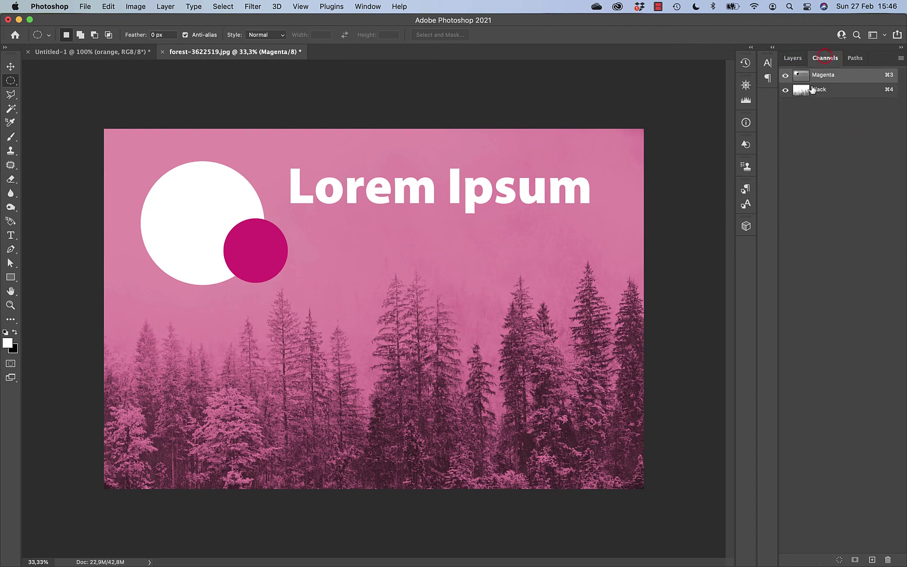
click(792, 58)
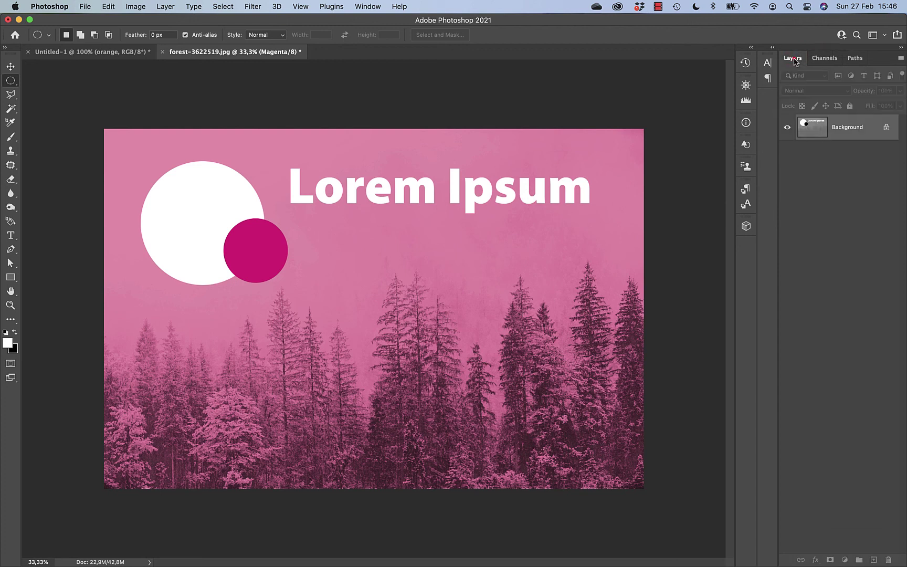